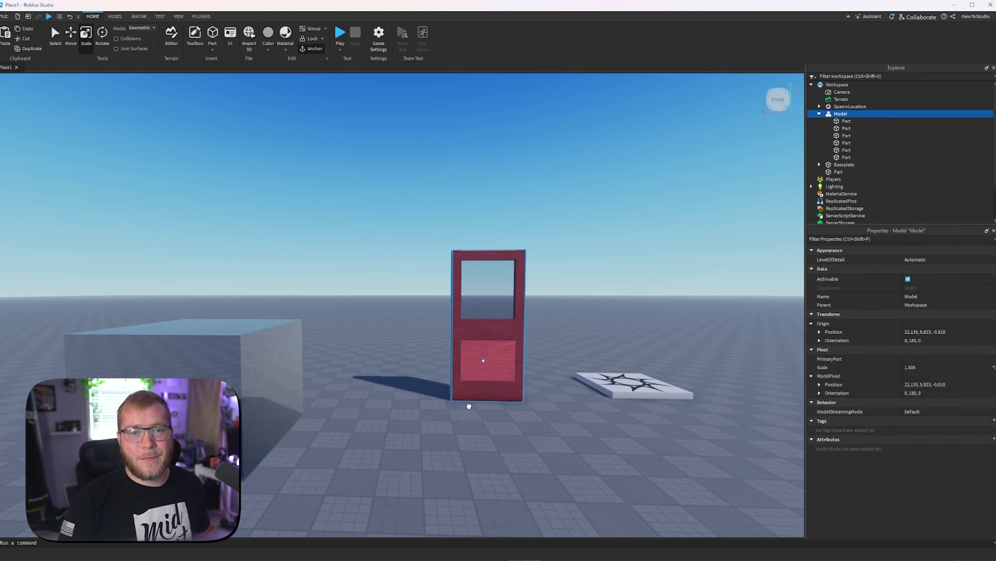
- Move the reference door model across the baseplate so it stands close to the large grey block
right_click_drag(472, 283, 471, 283)
key("d")
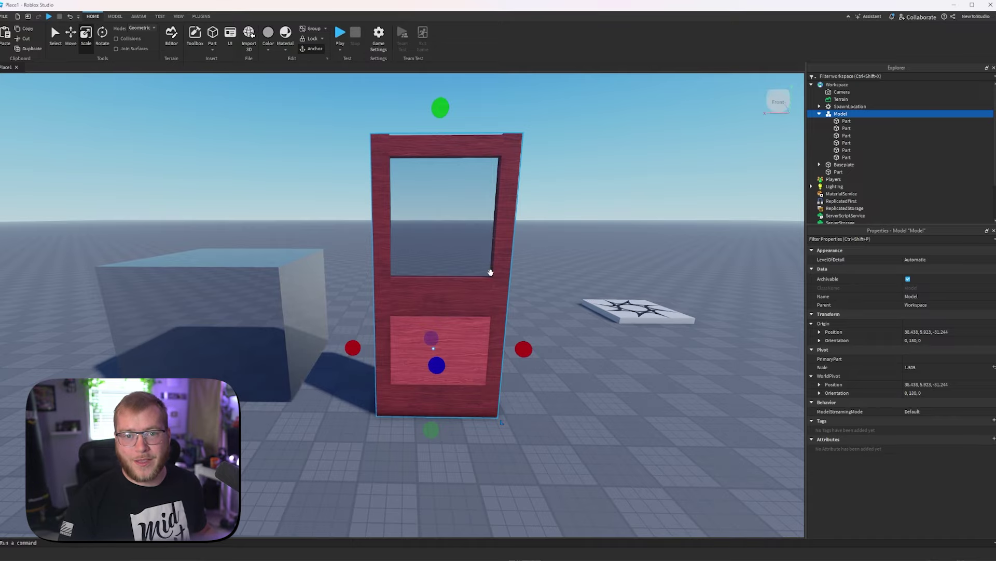
left_click_drag(486, 300, 407, 400)
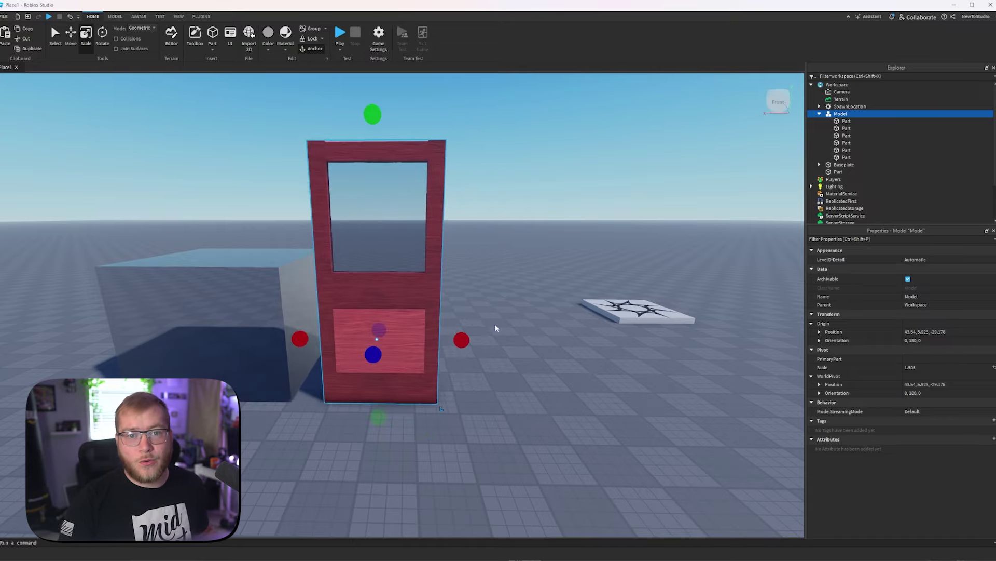
right_click_drag(489, 269, 485, 267)
key("w")
key("w")
key("e")
key("w")
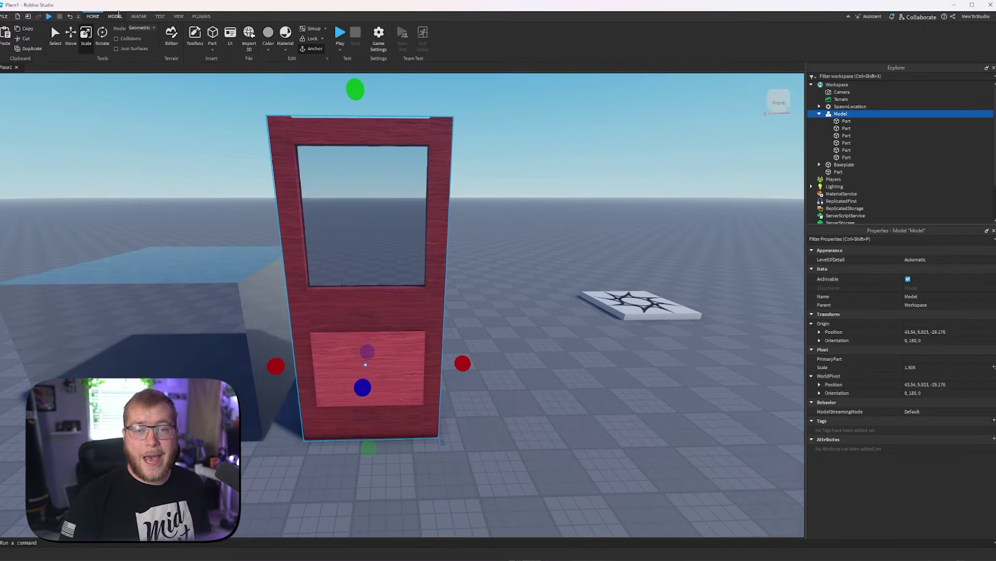
- Move the burgundy wood part's pivot up to the middle of its top edge and duplicate the part
left_click(117, 16)
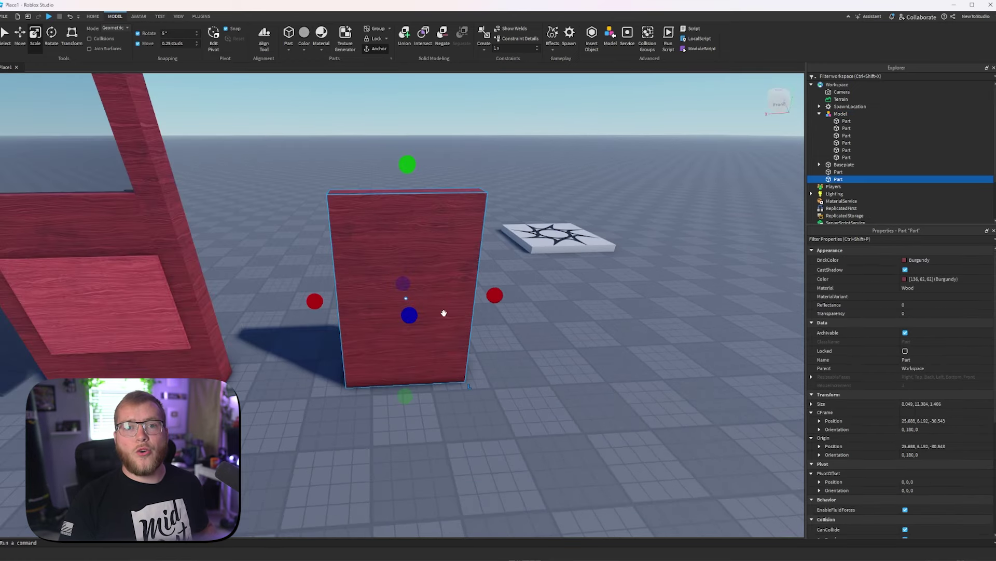
scroll(161, 223, "up", 3)
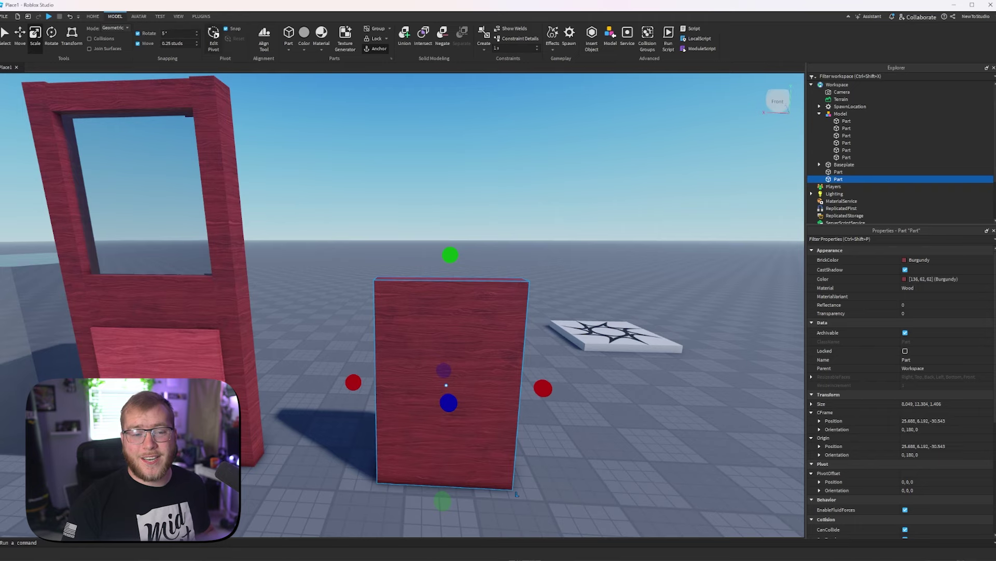
right_click_drag(360, 172, 328, 169)
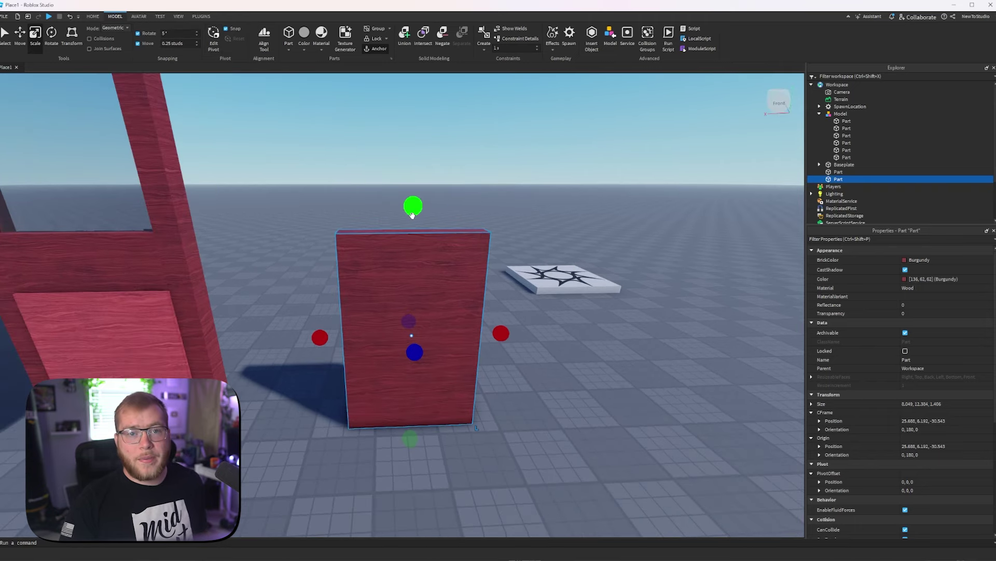
key("ctrl+5")
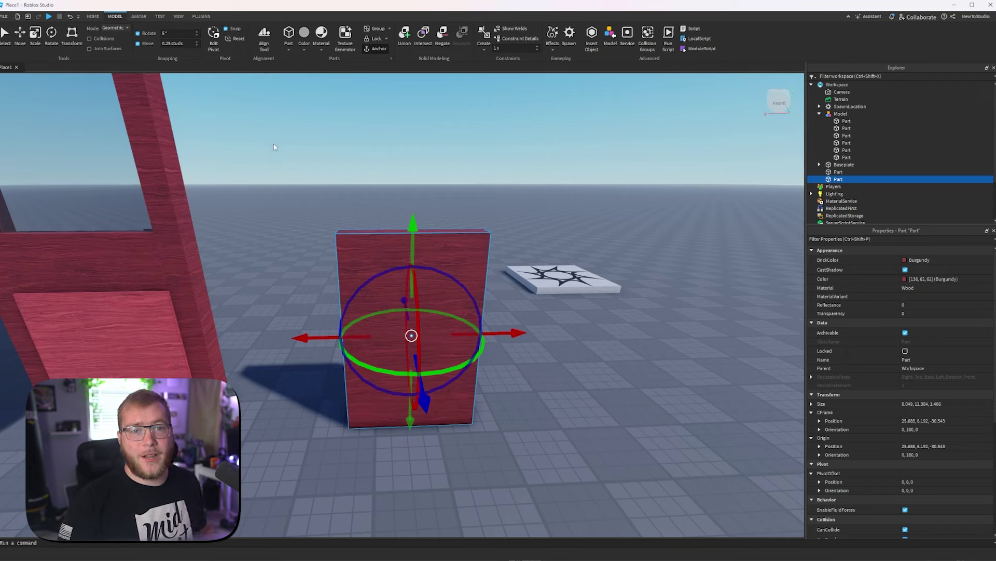
left_click(214, 44)
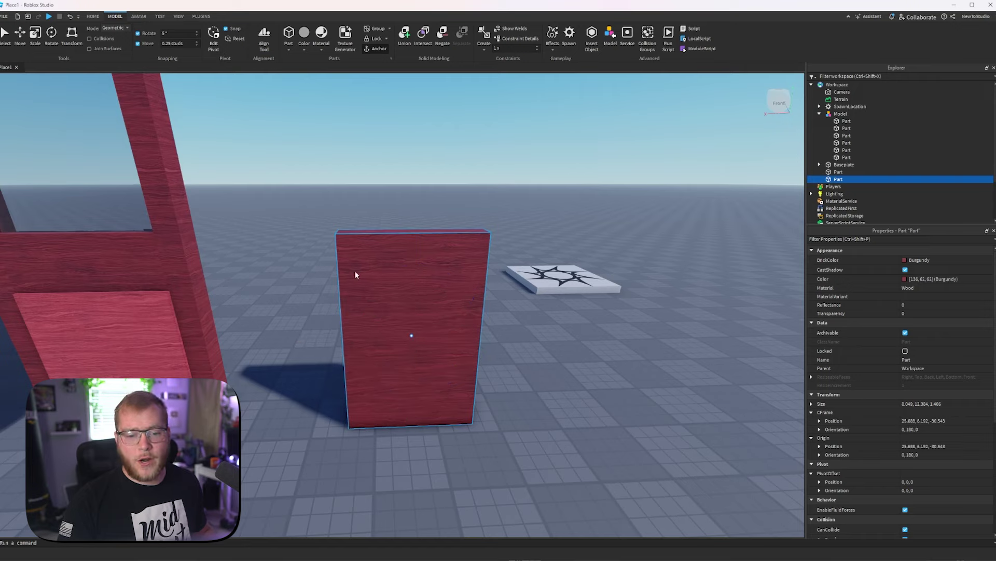
left_click(57, 40)
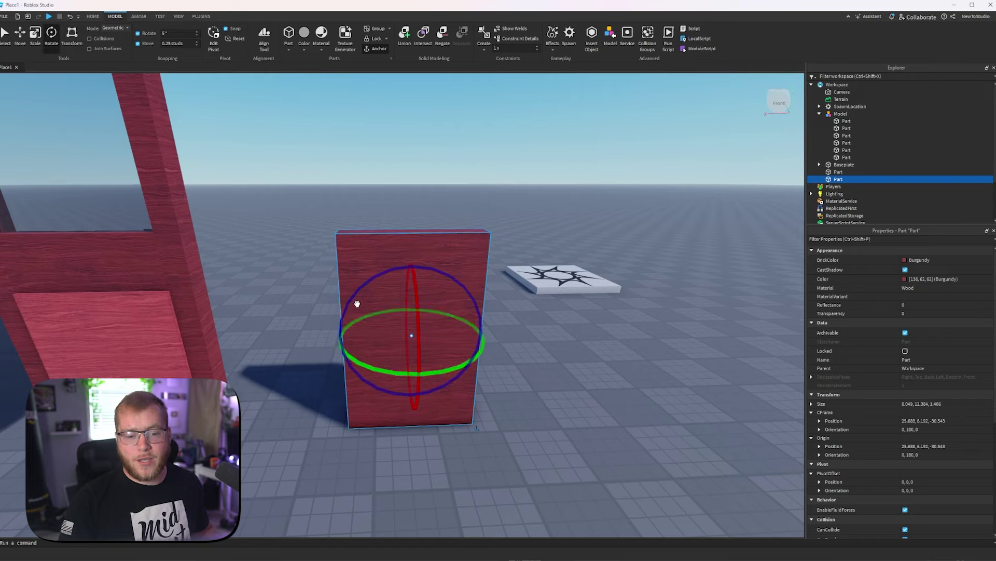
left_click_drag(357, 304, 345, 234)
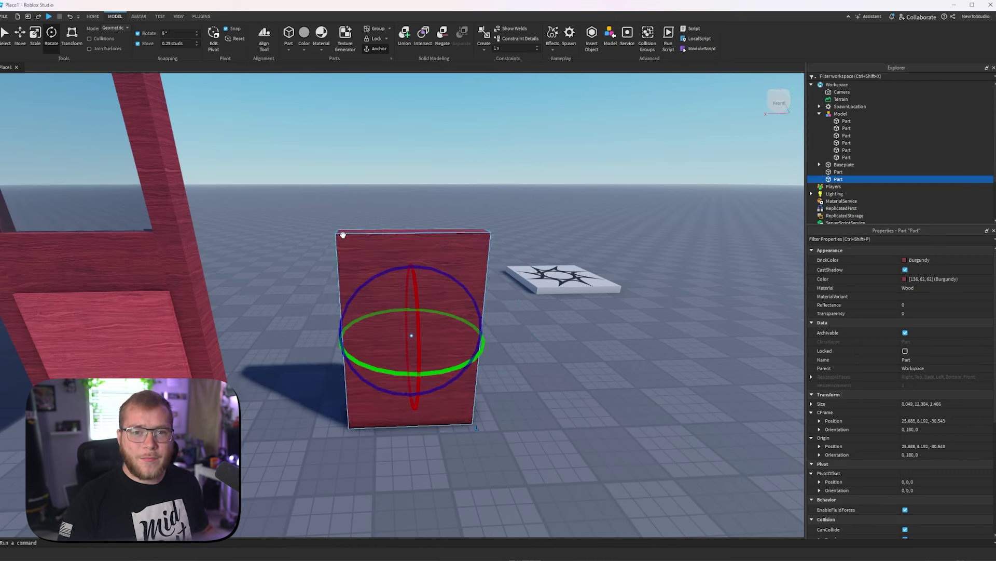
left_click(213, 36)
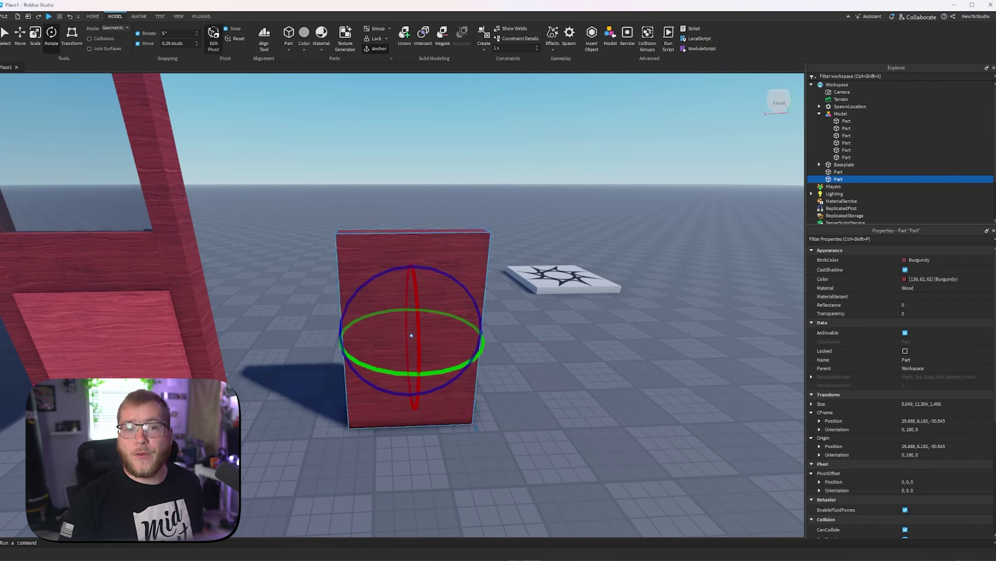
left_click_drag(412, 275, 410, 171)
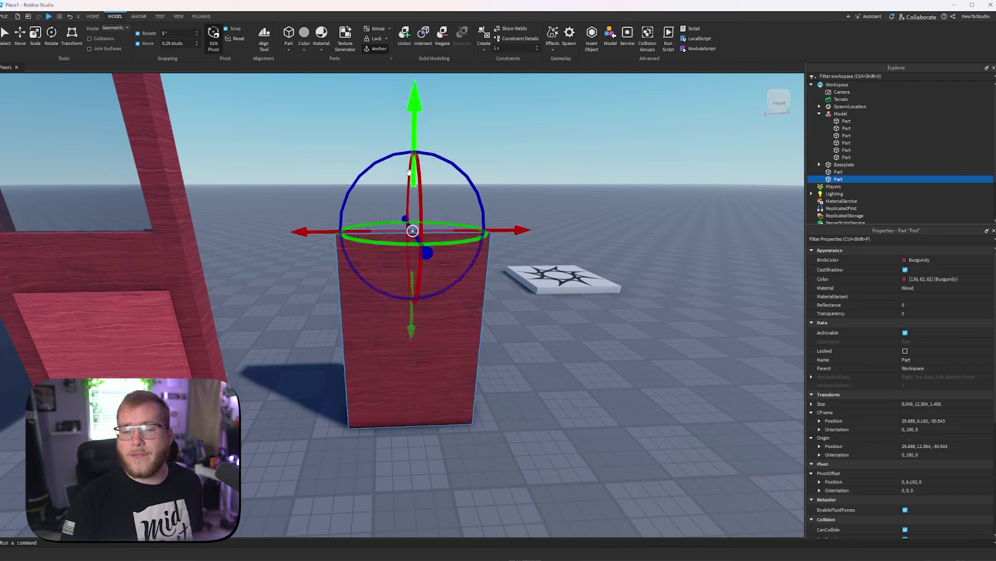
key("ctrl+4")
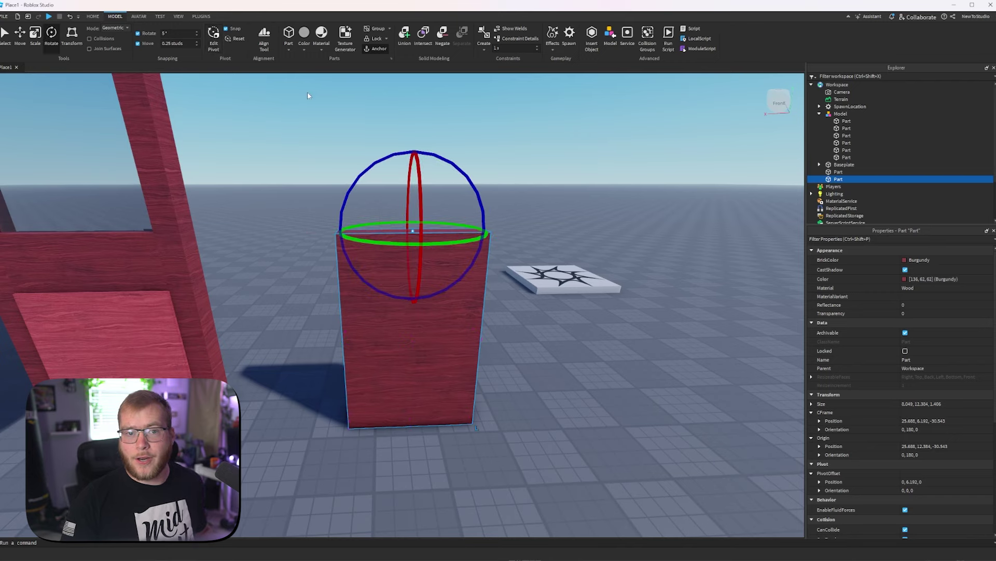
key("ctrl+d")
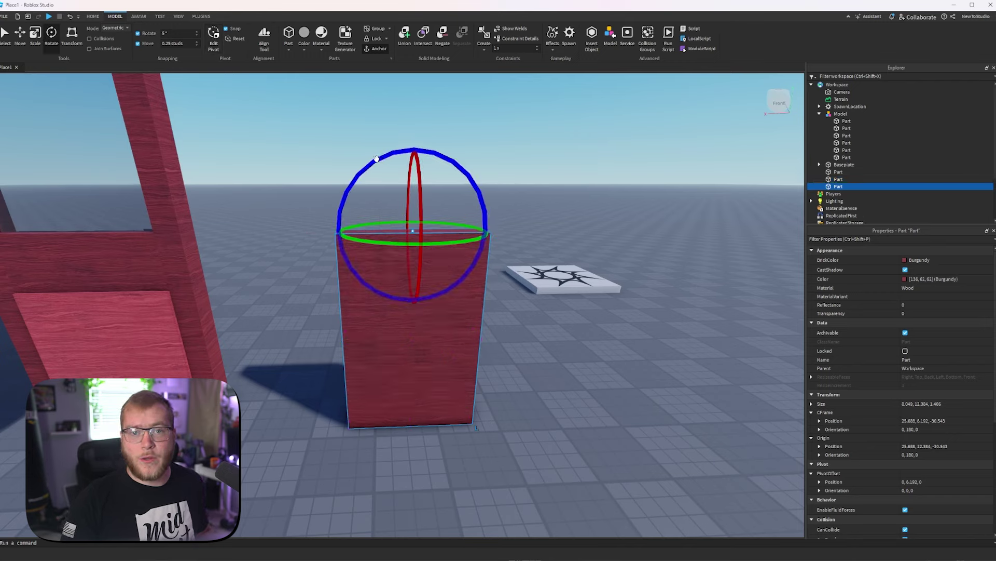
- Try rotating the copy freehand around its top-edge pivot and undo the rotations
left_click_drag(371, 165, 466, 309)
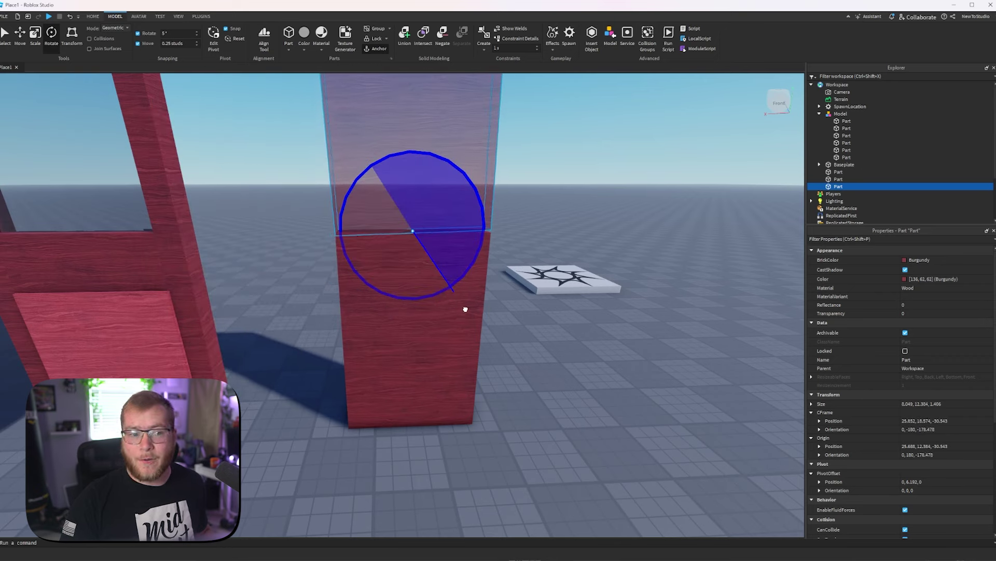
left_click_drag(483, 206, 485, 204)
scroll(485, 202, "up", 3)
left_click_drag(417, 184, 415, 171)
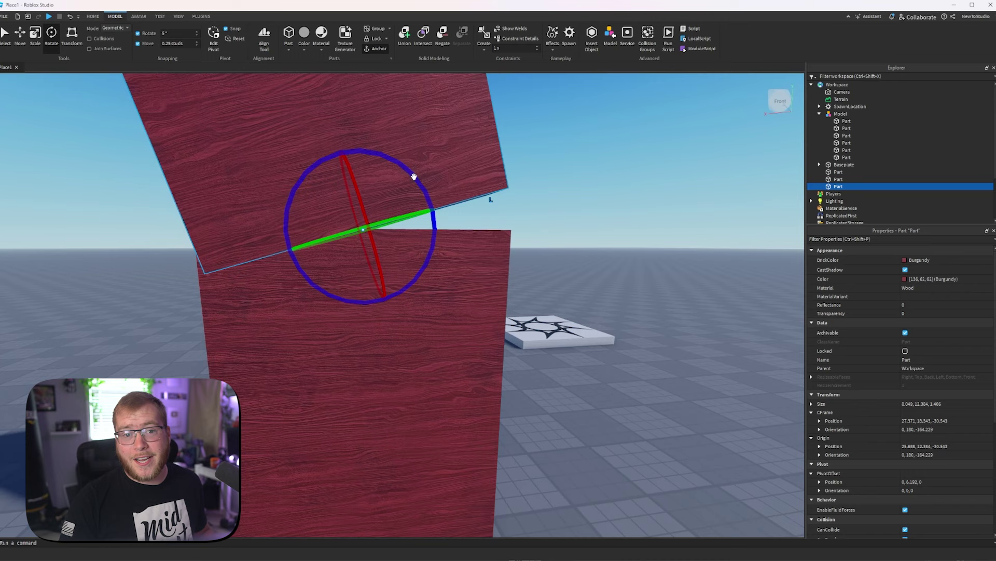
key("ctrl+z")
key("ctrl+z")
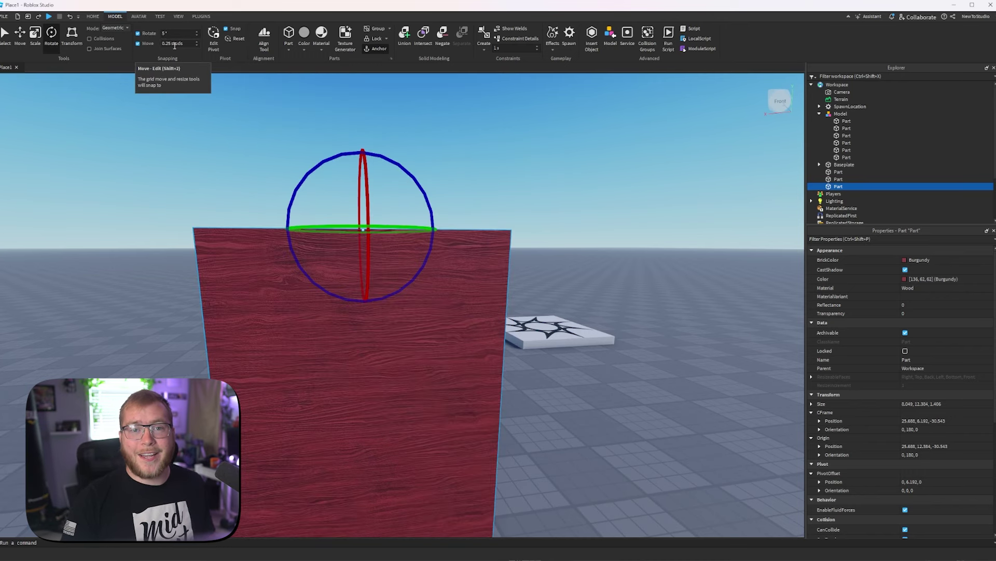
- Set the rotation snap to 15° and rotate the copy 180° about its pivot so it stands on the original part
left_click(173, 36)
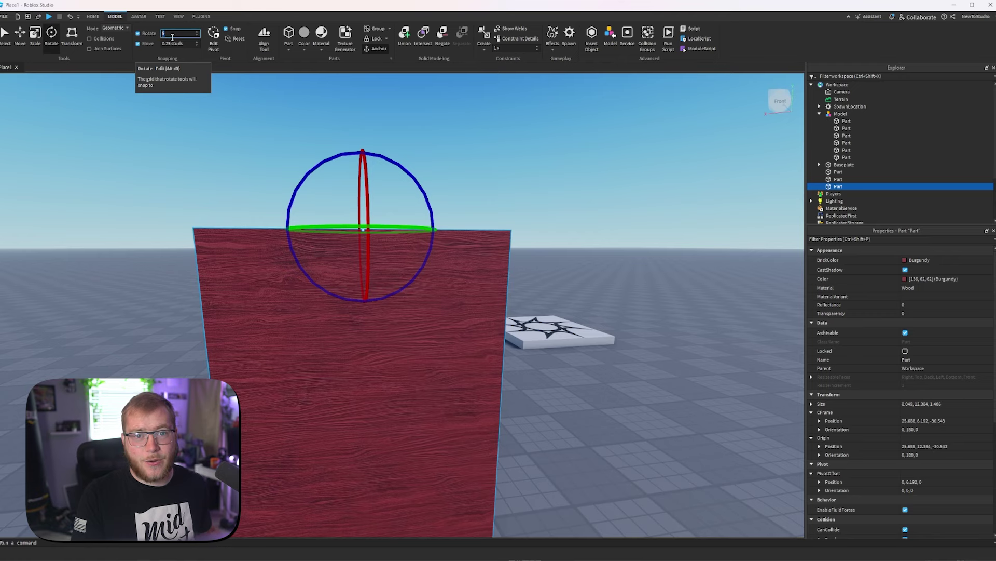
type("15")
key("Return")
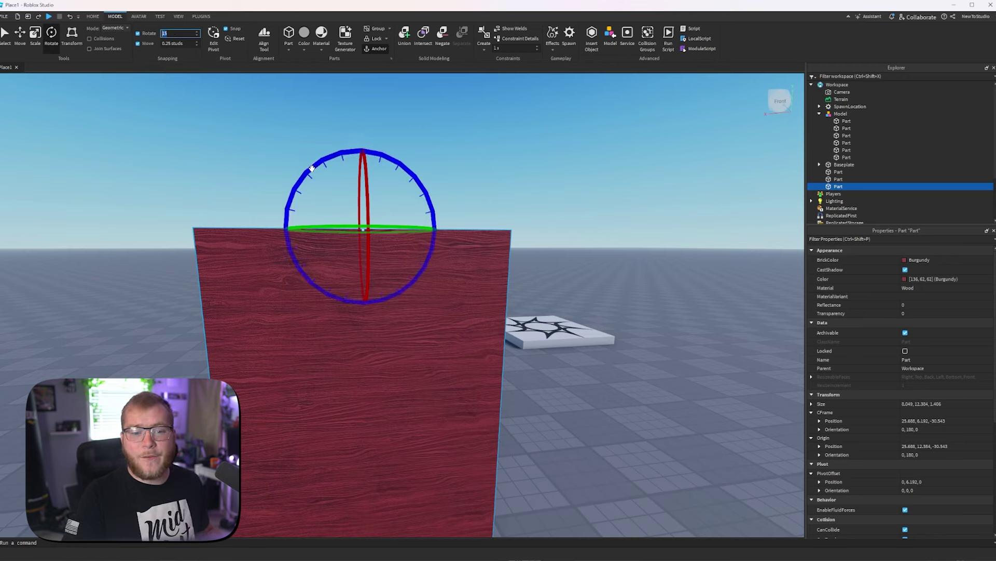
left_click_drag(311, 163, 408, 300)
left_click(515, 199)
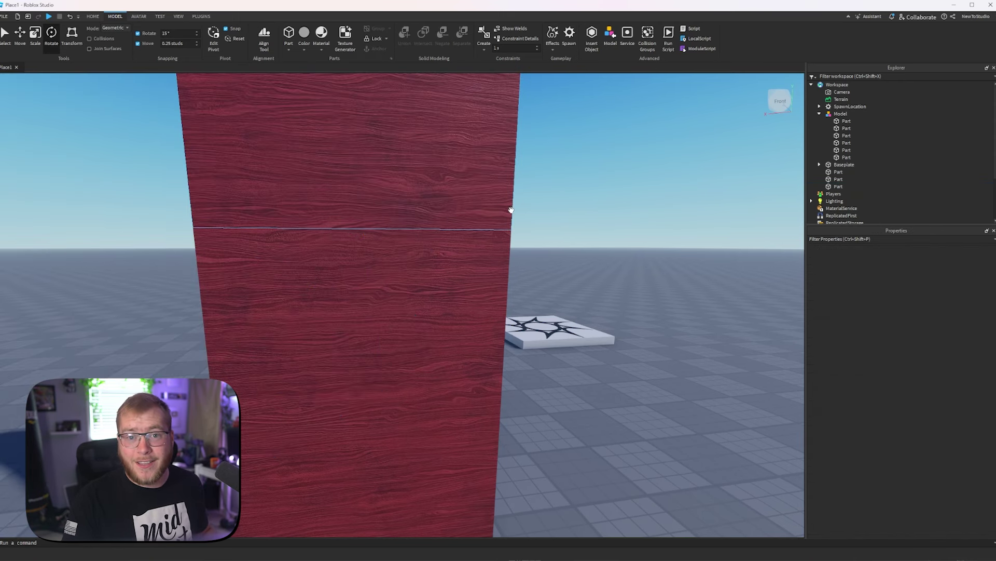
- Set the move snap increment to 1 stud and try it by moving the upper part vertically
left_click(400, 189)
key("ctrl+2")
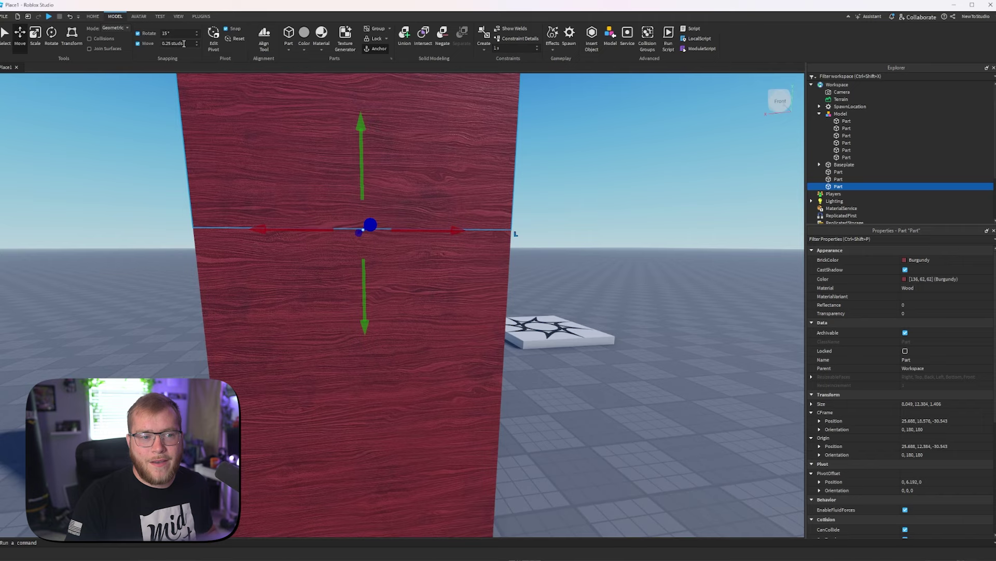
left_click(186, 42)
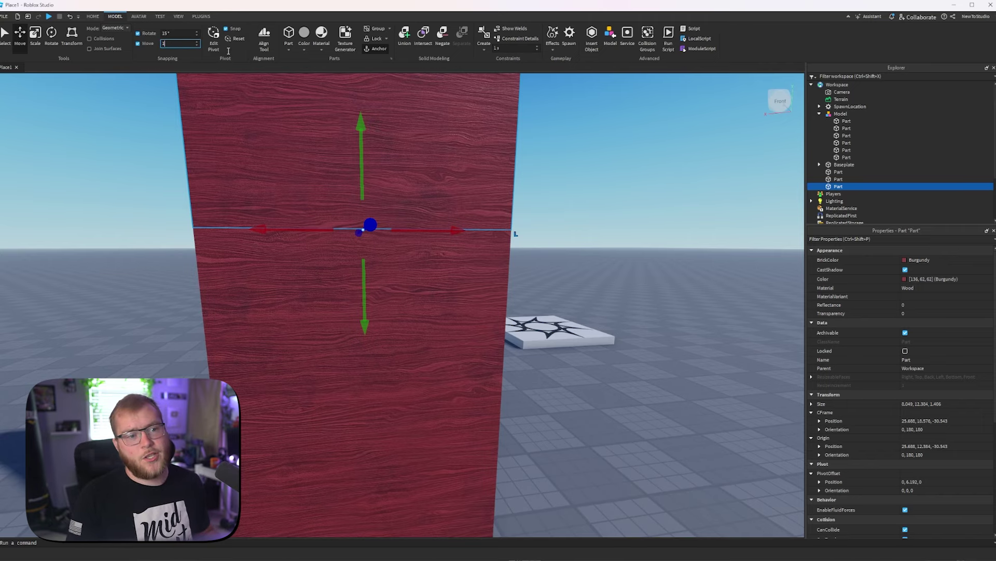
key("Return")
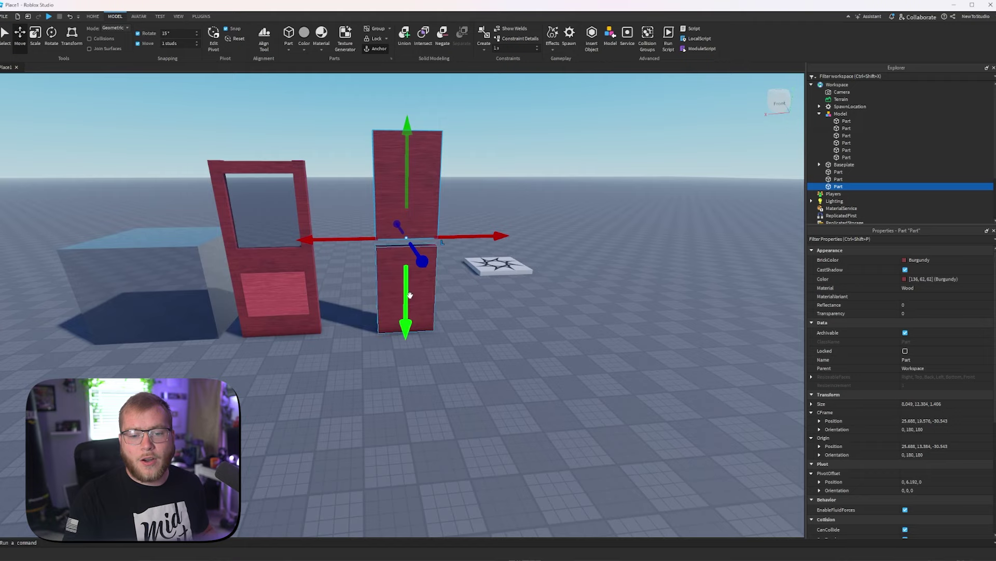
mouse_move(408, 312)
left_mouse_down()
mouse_move(408, 295)
mouse_move(407, 305)
left_mouse_up()
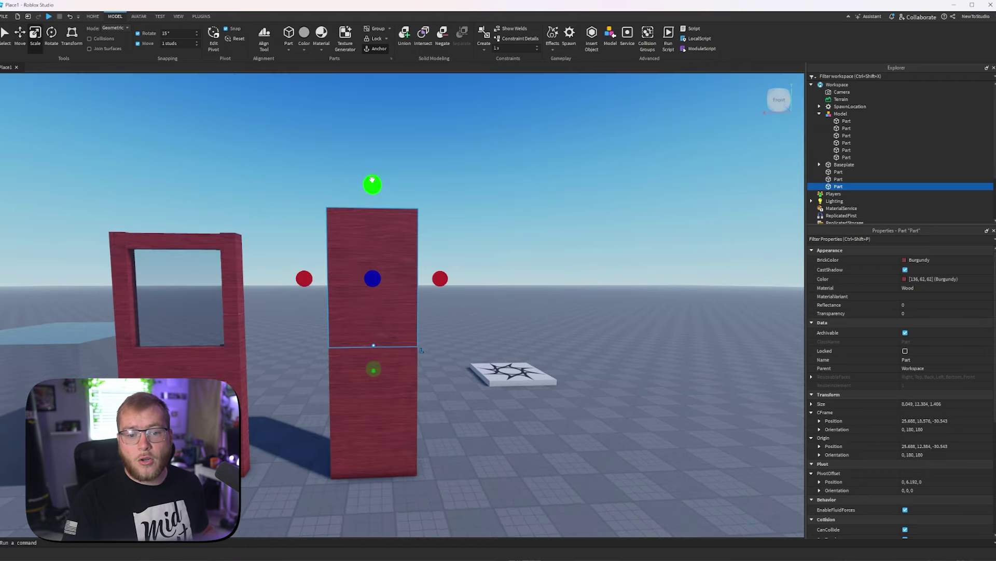
- Scale the upper part down to a bar 1.384 studs high that forms the door's top rail
left_click_drag(371, 182, 366, 207)
left_click_drag(373, 366, 374, 259)
left_click_drag(302, 235, 280, 239)
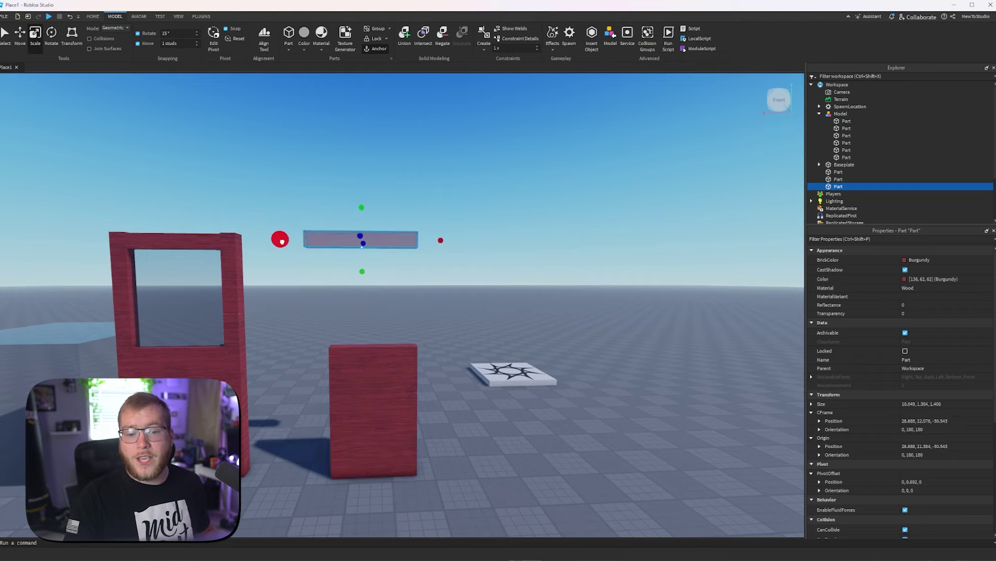
left_click_drag(441, 240, 342, 239)
key("ctrl+z")
key("ctrl+z")
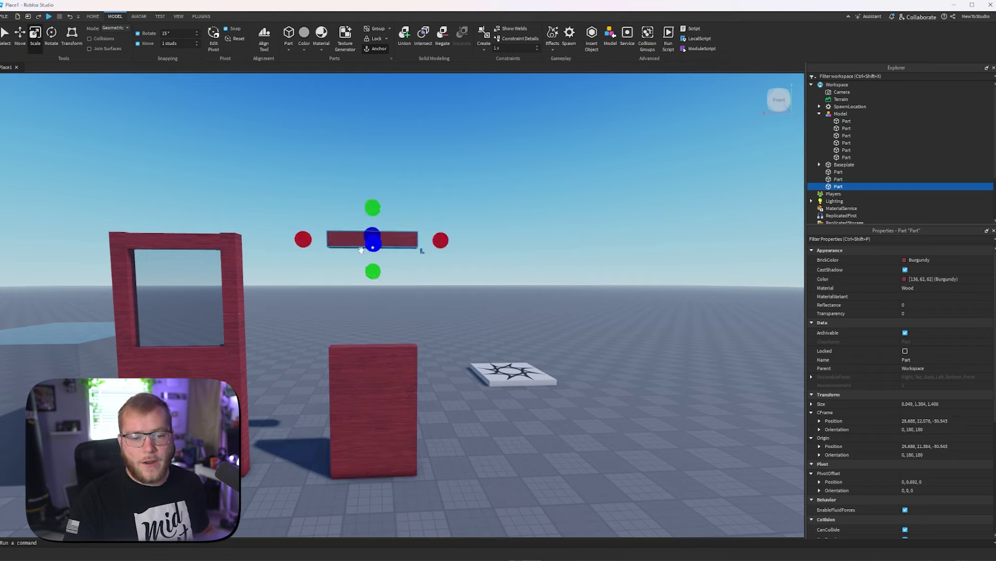
- Duplicate the top rail and resize the copy into a full-height stile, 1.049 by 23.384 studs, on the door's left side
key("ctrl+y")
key("ctrl+d")
left_click_drag(440, 240, 351, 241)
left_click_drag(281, 239, 293, 239)
left_click_drag(322, 270, 354, 502)
- Duplicate the side stile and move one of the two 9 studs across to the door's right side
left_click(19, 35)
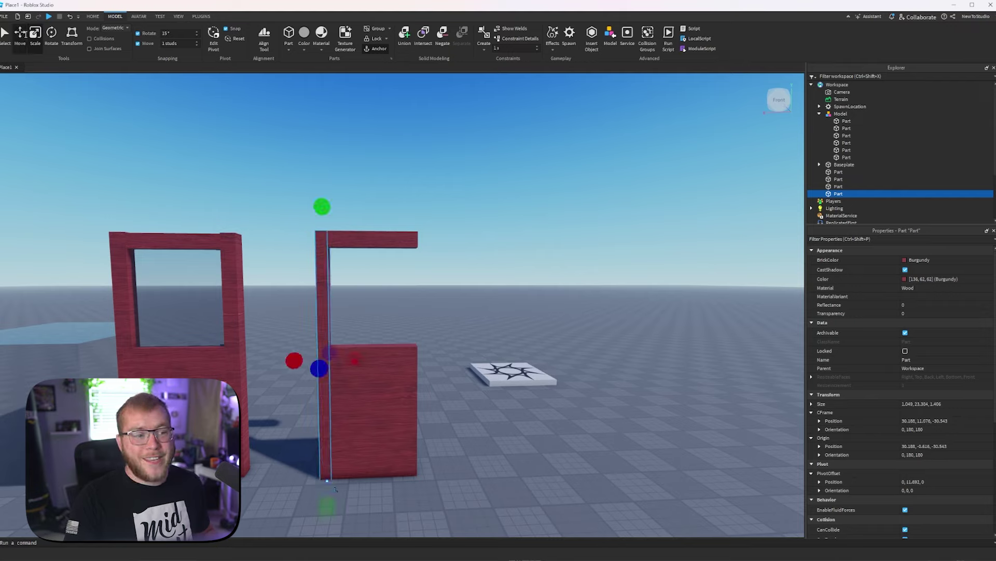
mouse_move(400, 479)
left_mouse_down()
mouse_move(486, 471)
mouse_move(397, 472)
mouse_move(409, 469)
left_mouse_up()
key("ctrl+d")
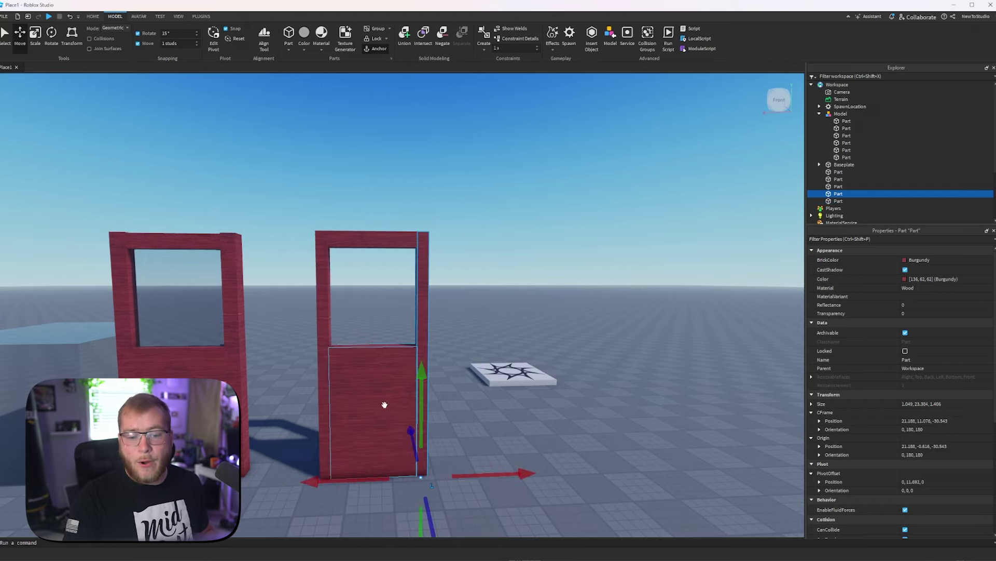
- Duplicate the top rail, lower the copy 1 stud and resize it to 8.049 × 9.384 × 0.406 studs to fill the window opening
left_click(375, 242)
key("ctrl+d")
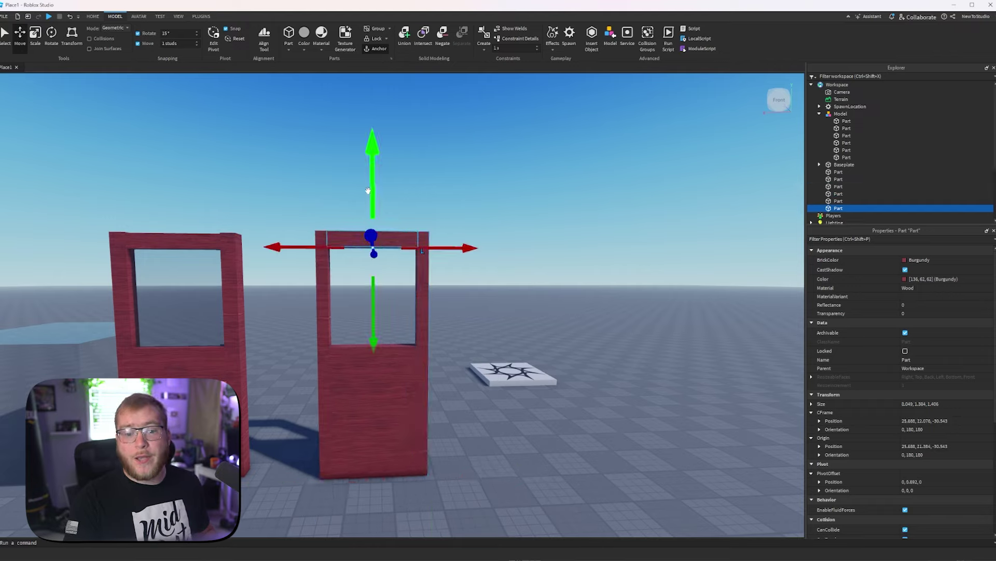
mouse_move(368, 191)
left_mouse_down()
mouse_move(369, 211)
mouse_move(369, 203)
left_mouse_up()
left_click(36, 35)
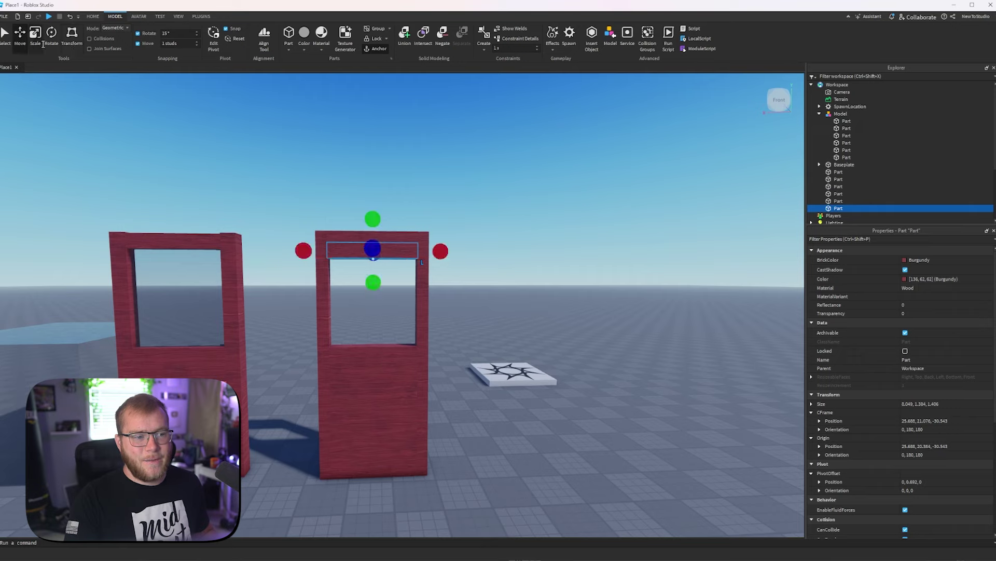
left_click_drag(373, 282, 373, 368)
- Give the window pane the Glass material, Pastel Blue color, reflectance 0.3 and transparency 0.5
left_click(920, 259)
left_click(891, 272)
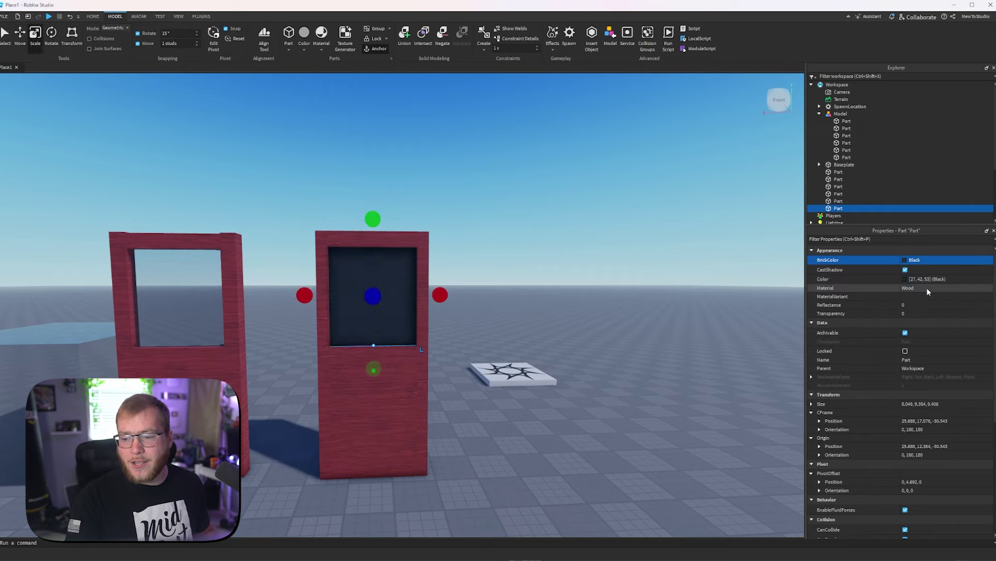
left_click(927, 288)
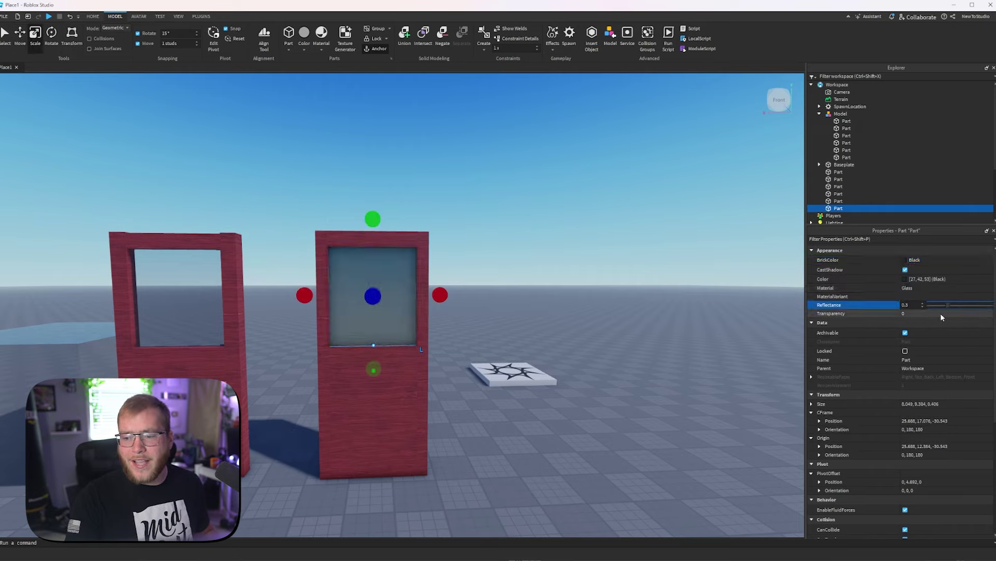
left_click(941, 313)
left_click_drag(940, 314, 945, 314)
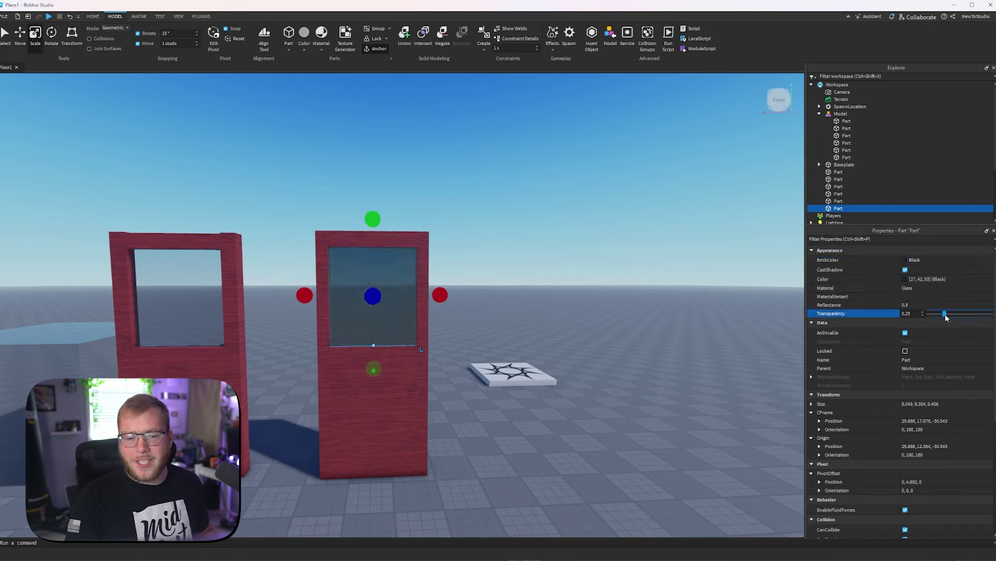
left_click(549, 225)
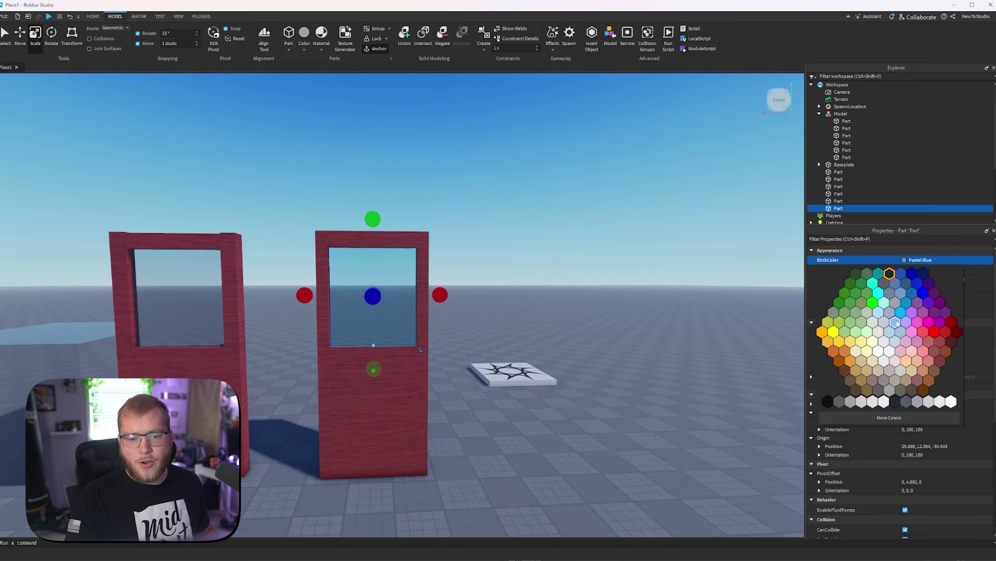
left_click(897, 322)
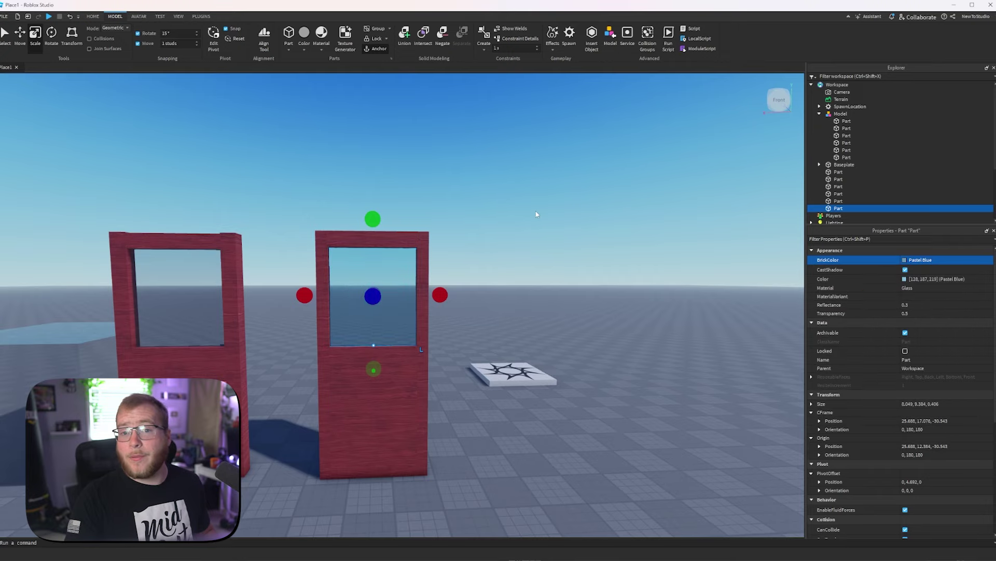
- Duplicate the lower door panel and resize the copy to 6.384 studs high, symmetrically about its center, and 2.406 studs deep
left_click(534, 216)
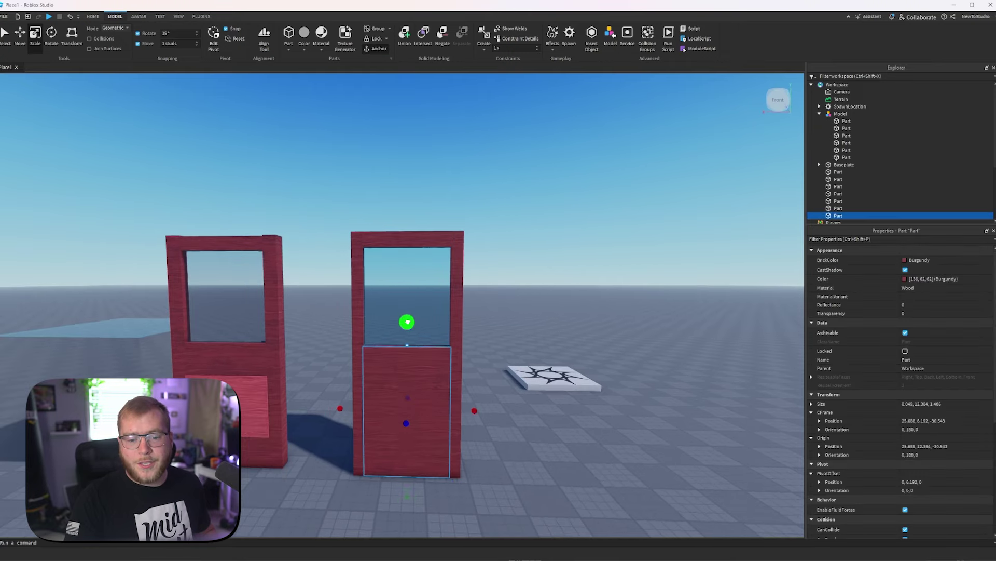
left_click_drag(407, 323, 411, 346)
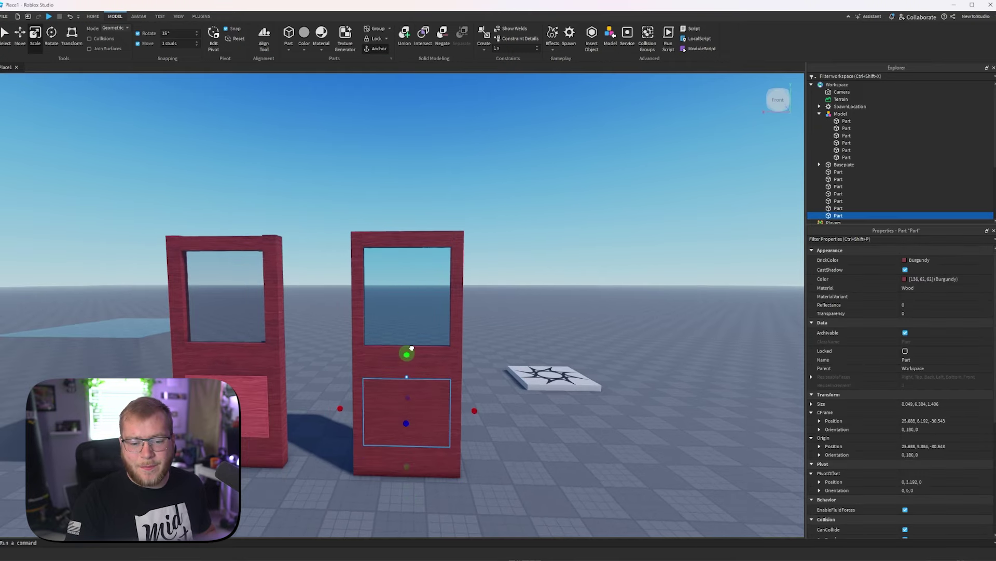
left_click_drag(406, 415, 406, 425)
- Set the move snap to 0.25 studs and resize the raised panel to 1.656 studs deep and 7.884 studs high, keeping it vertically centered
key("w")
key("w")
right_click_drag(527, 395, 523, 392)
left_click(183, 46)
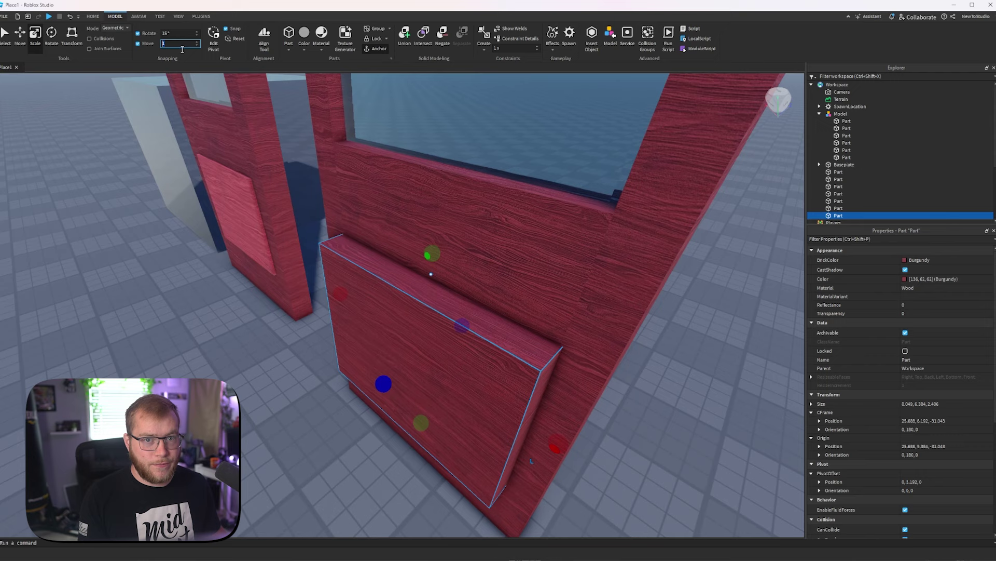
left_click_drag(383, 384, 395, 372)
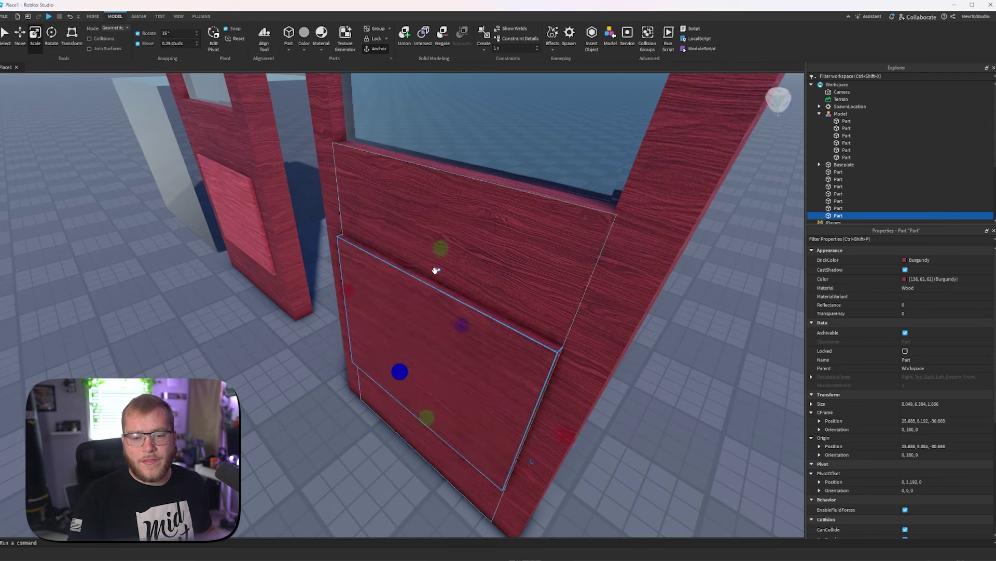
left_click_drag(440, 249, 444, 224, "ctrl")
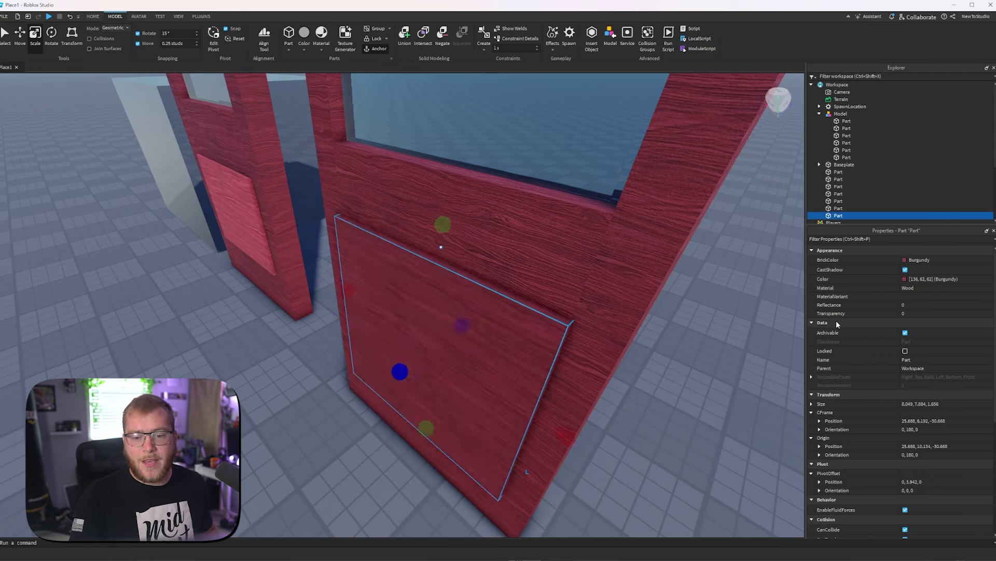
- Lighten the raised panel's burgundy to a brighter red by increasing its color value
left_click(905, 279)
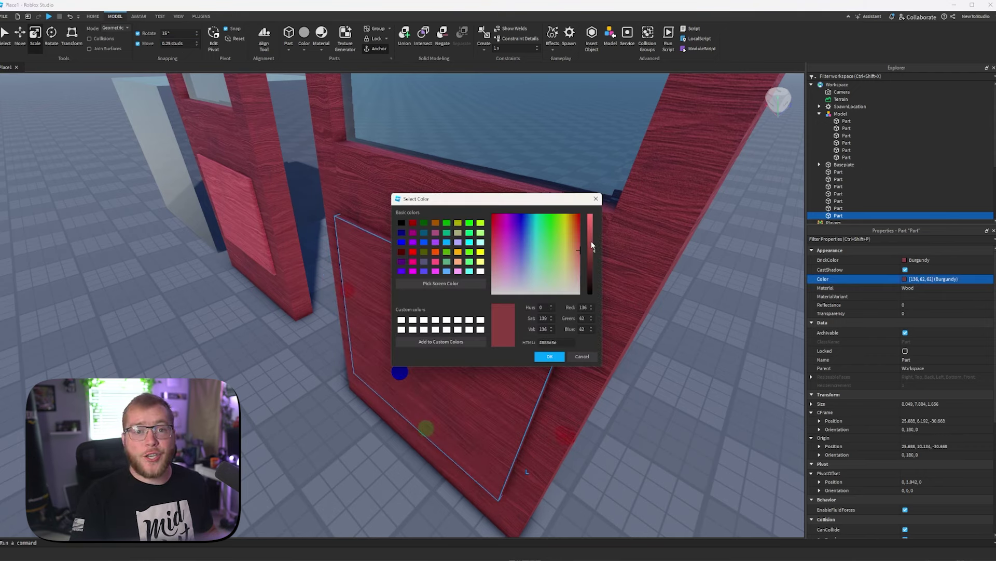
left_click_drag(591, 243, 593, 233)
left_click(550, 357)
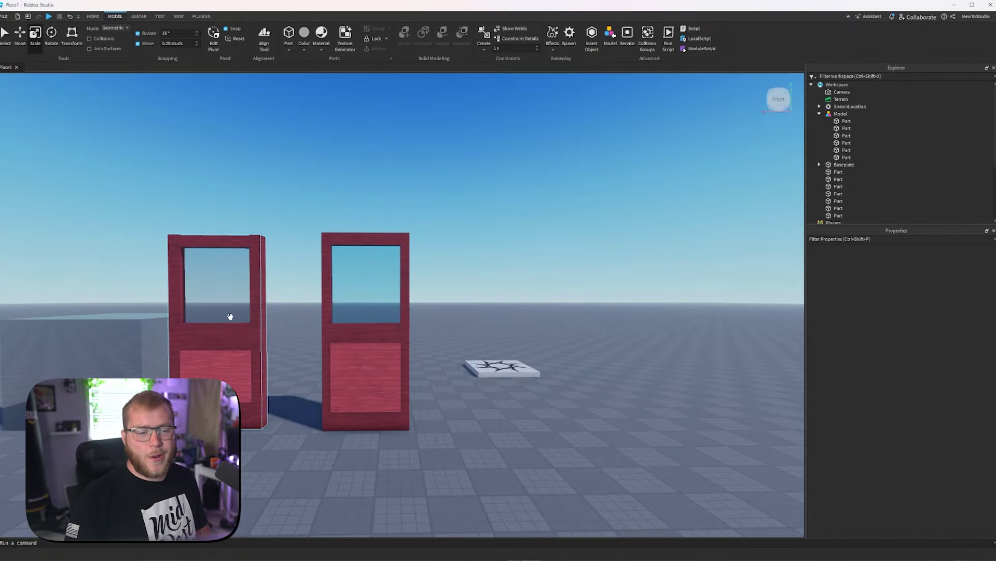
- Delete the original example door model standing beside the newly built door
left_click(228, 332)
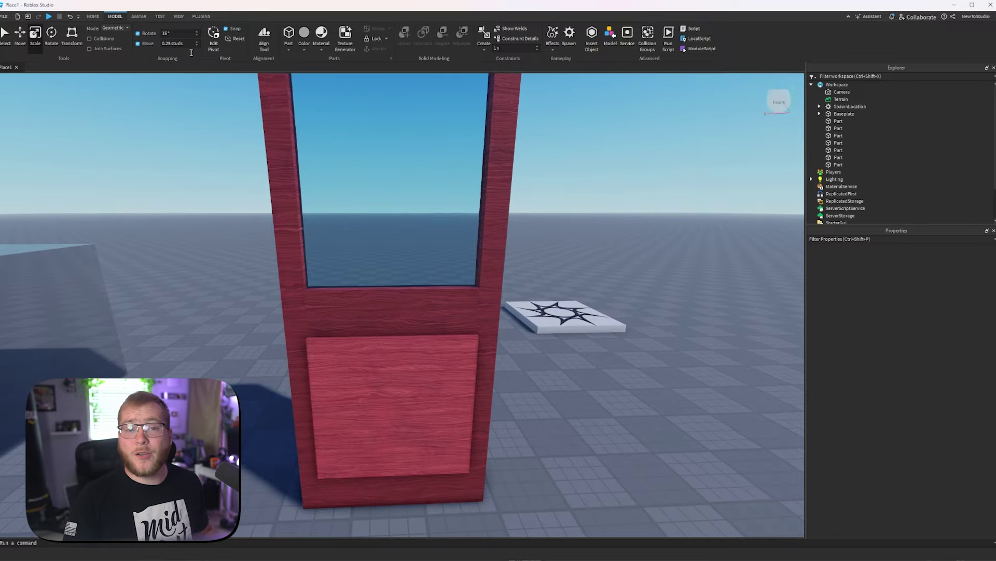
scroll(291, 111, "down", 3)
right_click_drag(291, 111, 314, 123)
scroll(314, 124, "up", 1)
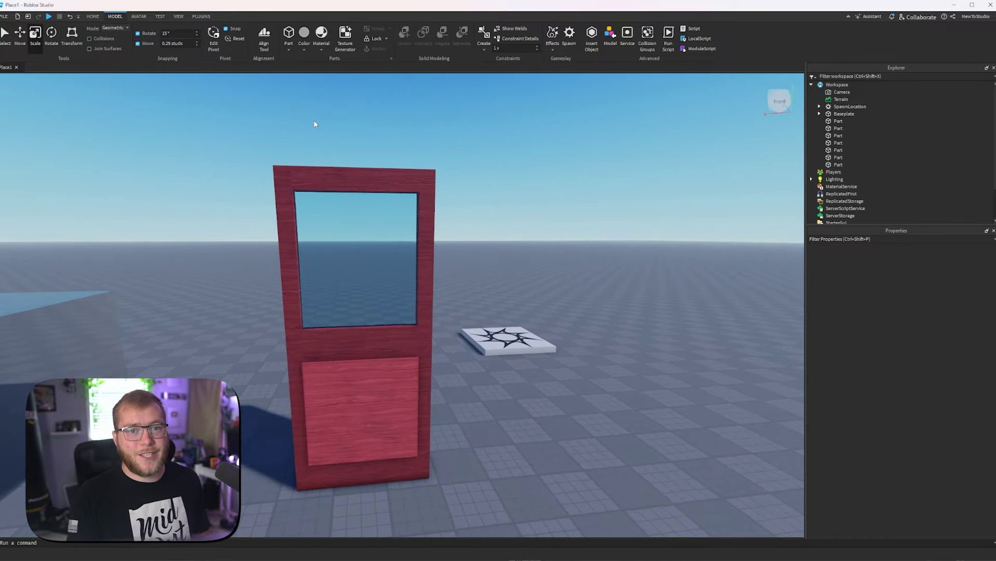